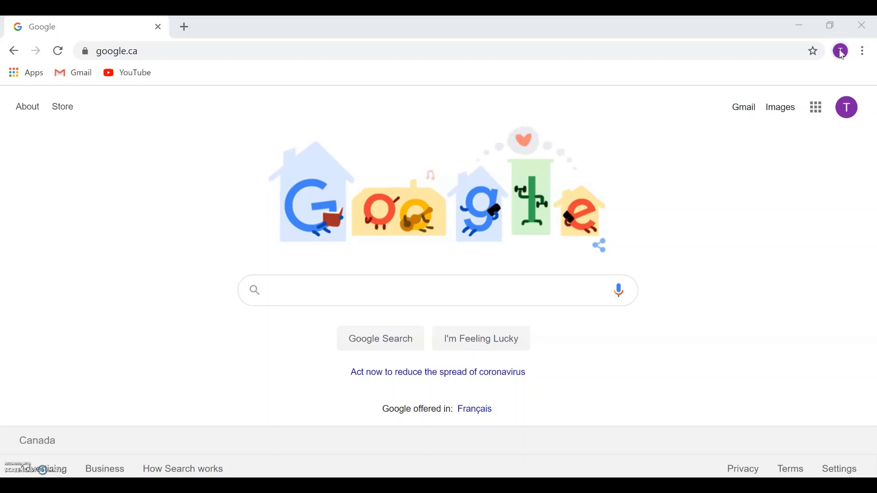
Step: Add a new Chrome person profile with a chosen name and avatar, and no desktop shortcut
left_click(844, 52)
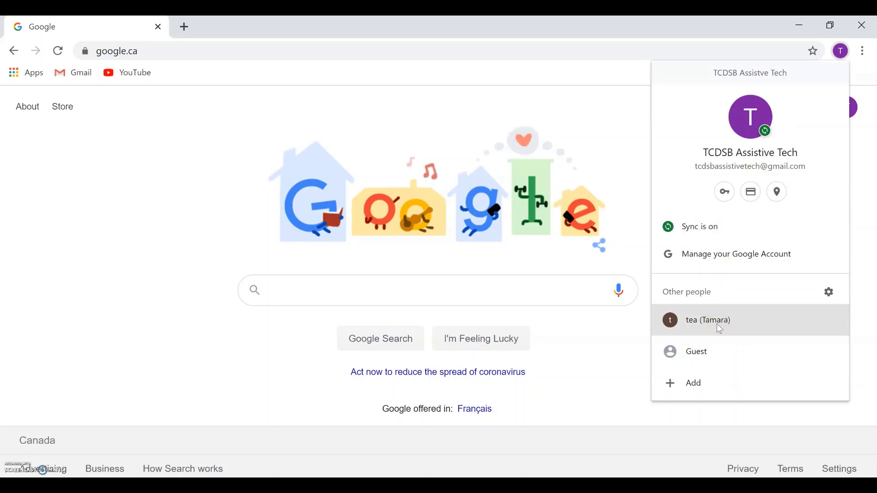
left_click(719, 382)
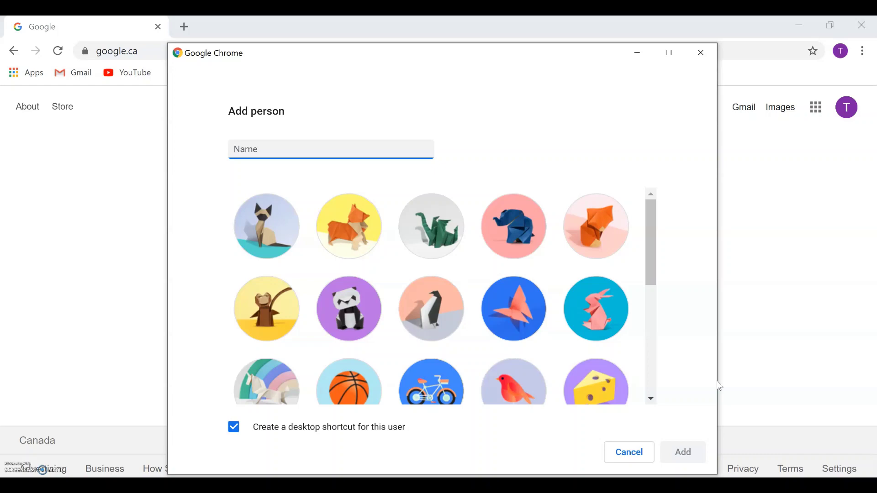
type("M")
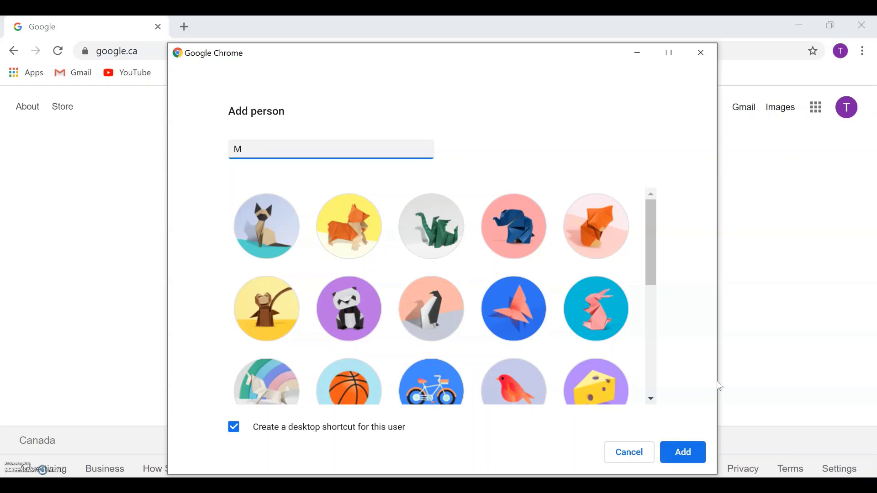
type("s. K")
left_click(350, 340)
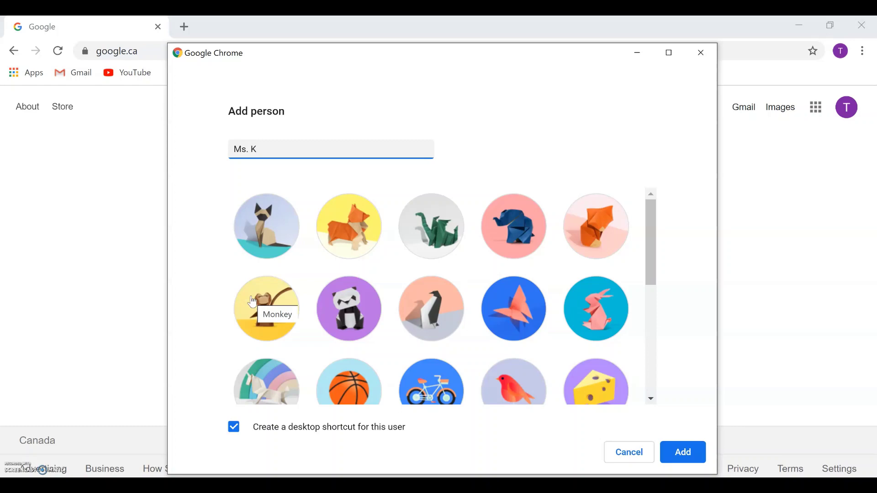
left_click(238, 434)
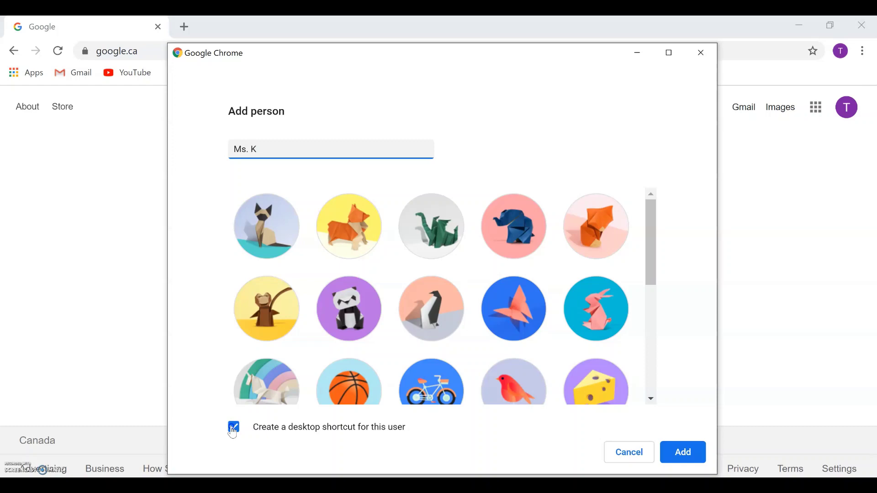
left_click(234, 432)
left_click(686, 451)
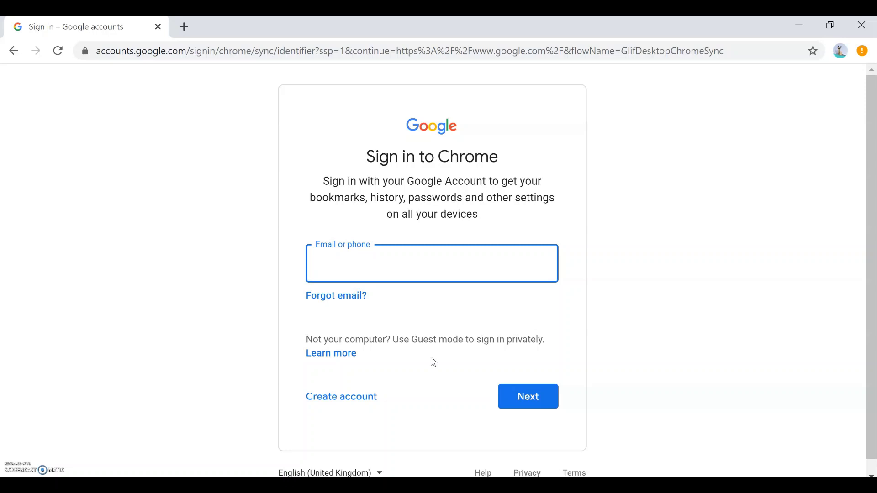
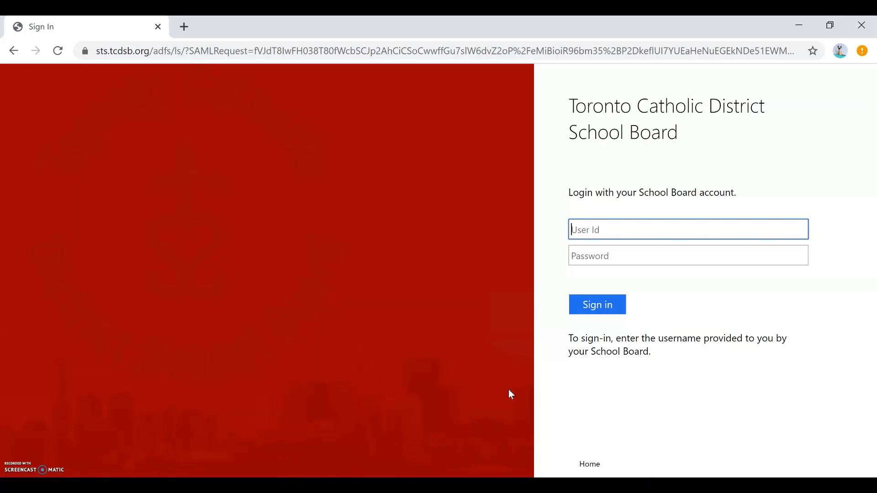
Step: Log in to the school board page with the user ID and account password
key("Tab")
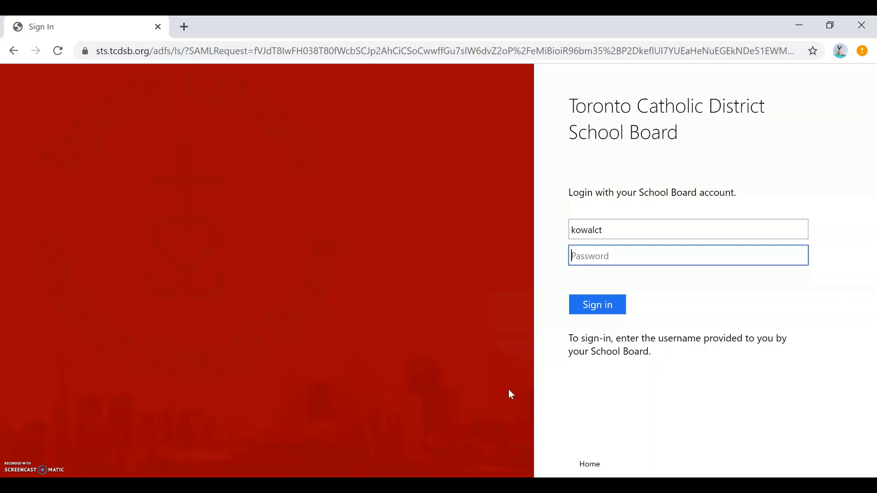
type("***********")
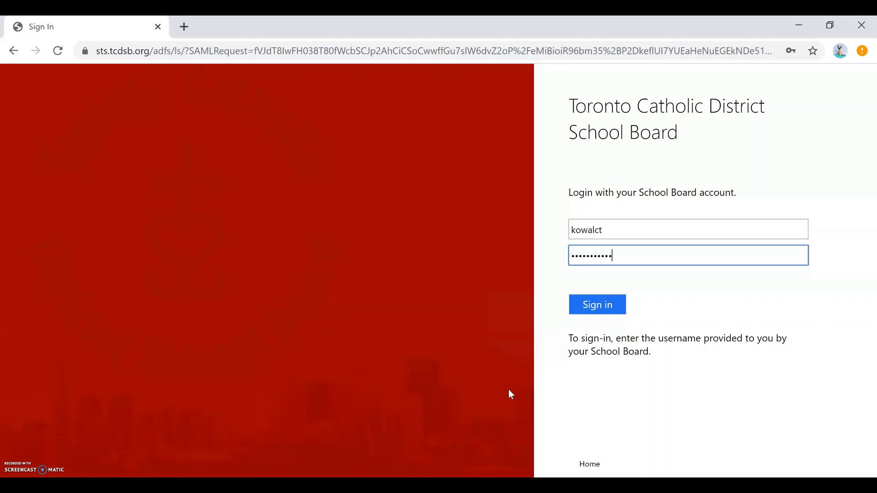
left_click(595, 309)
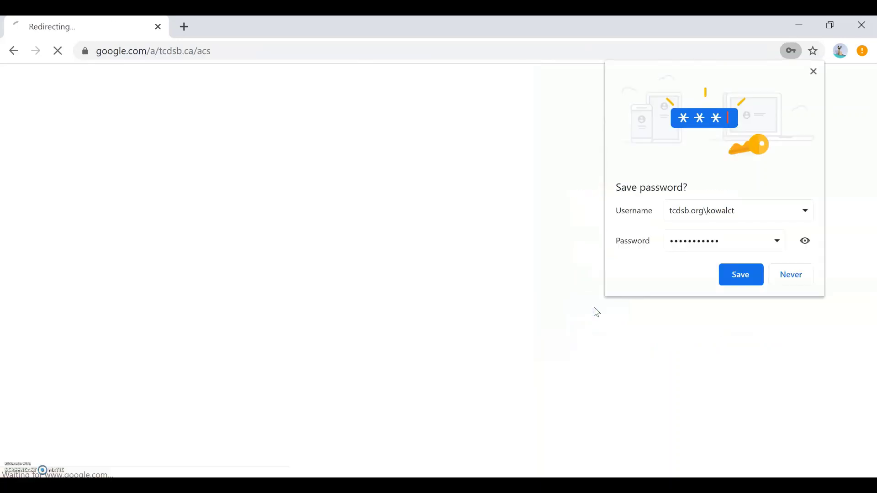
left_click(635, 281)
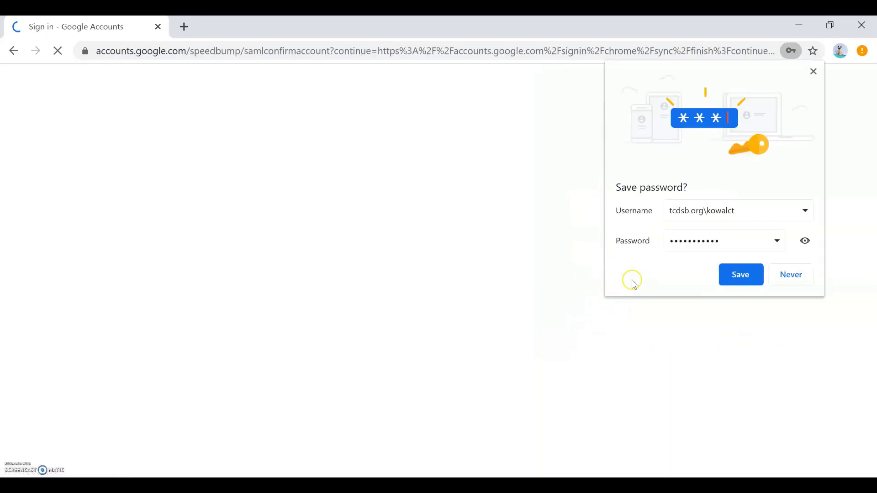
Step: Dismiss Chrome's offer to save the password
left_click(813, 72)
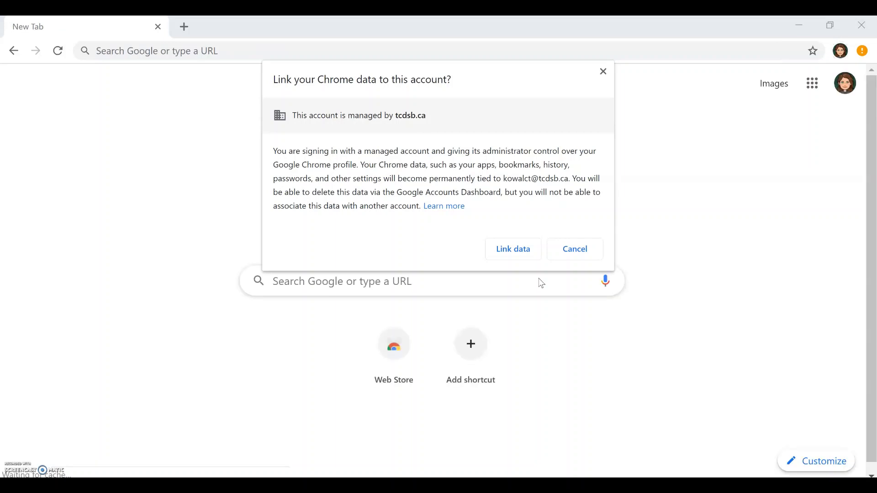
left_click(523, 264)
Step: Link the new profile's Chrome data to the school account
left_click(520, 257)
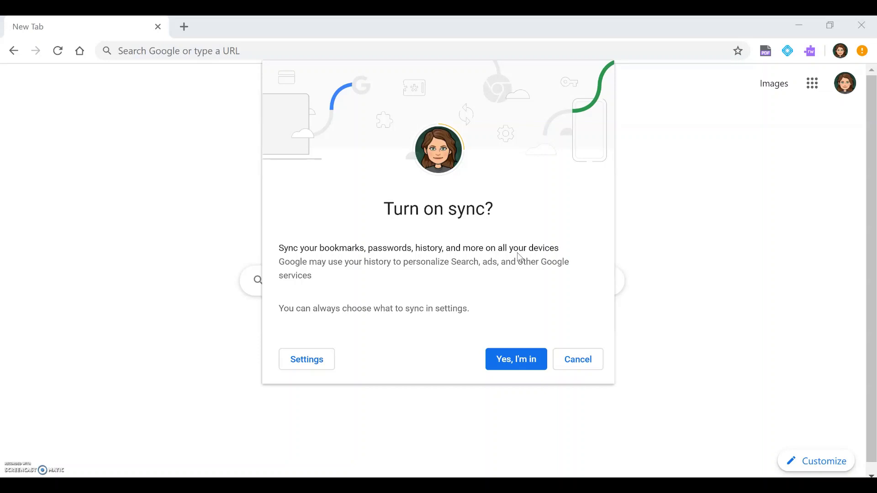
Step: Turn on sync for the school profile, then launch the WriQ2.0 extension from the toolbar
left_click(523, 354)
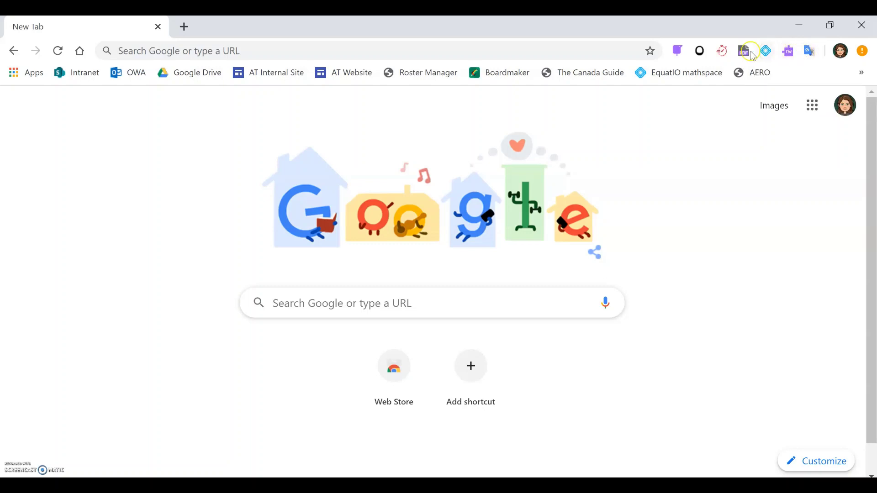
left_click(724, 52)
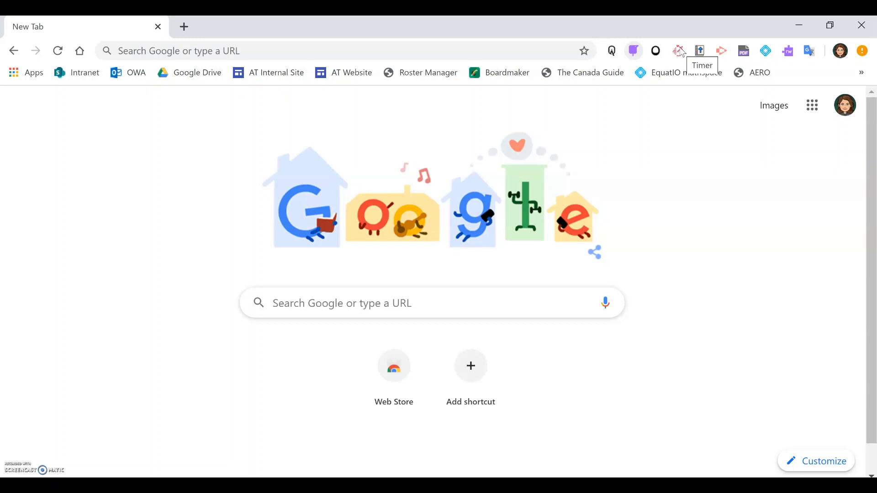
left_click(681, 51)
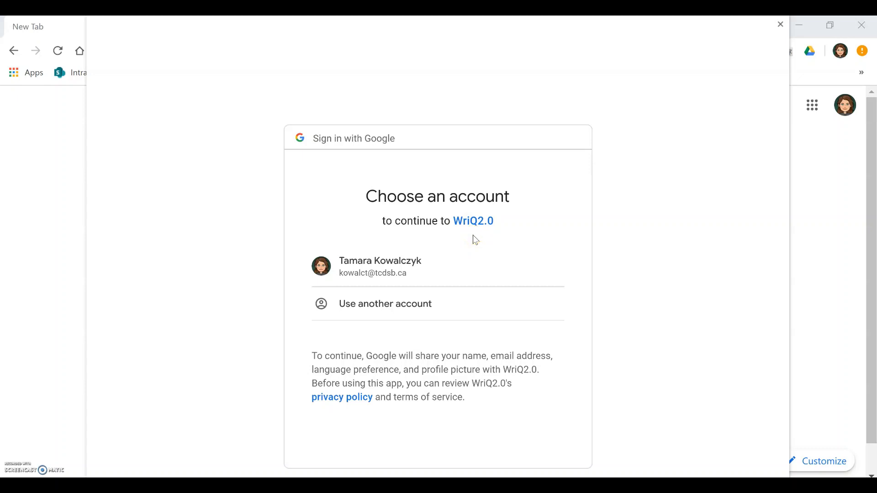
Step: Sign in to WriQ2.0 with the school account and allow its Google Drive and Docs access
left_click(427, 266)
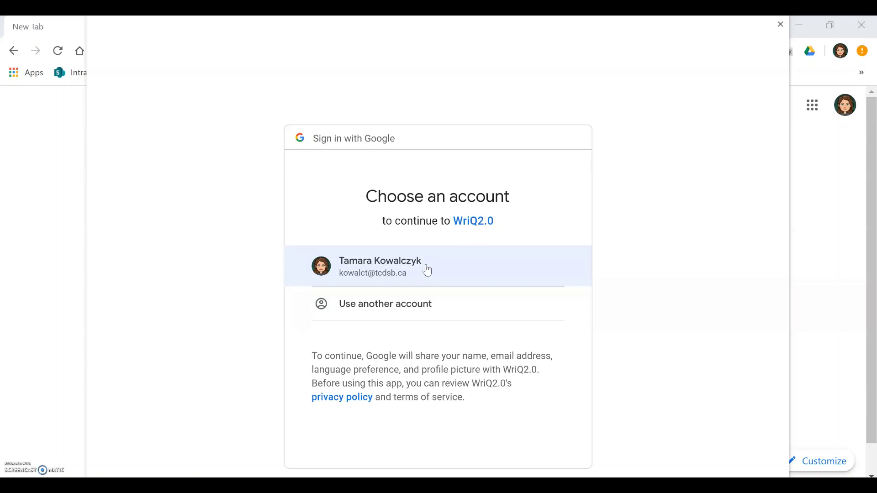
left_click(427, 267)
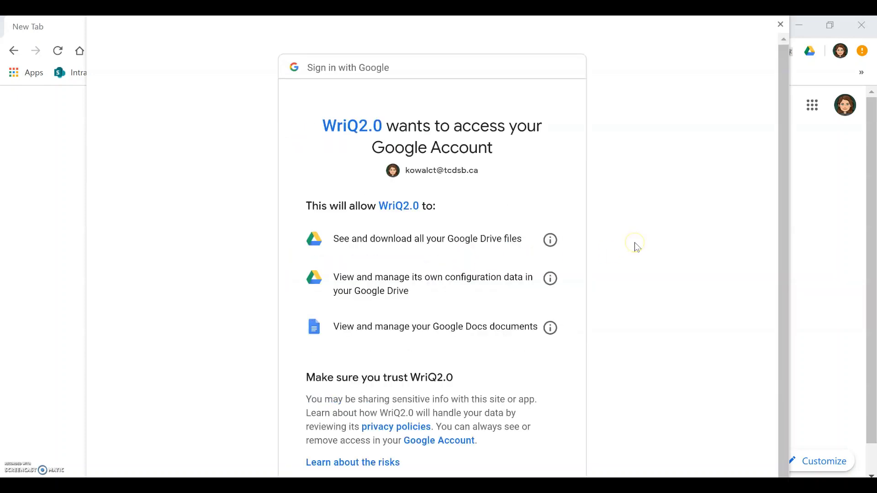
scroll(637, 247, "down", 1)
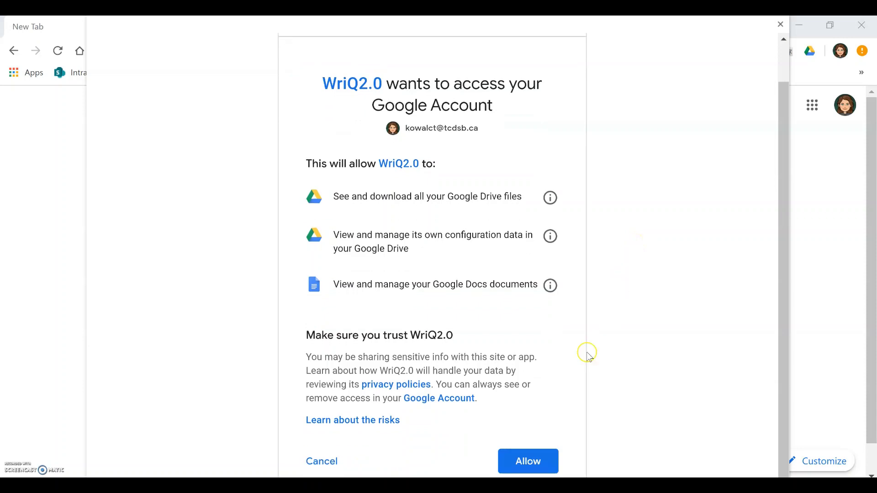
left_click(530, 462)
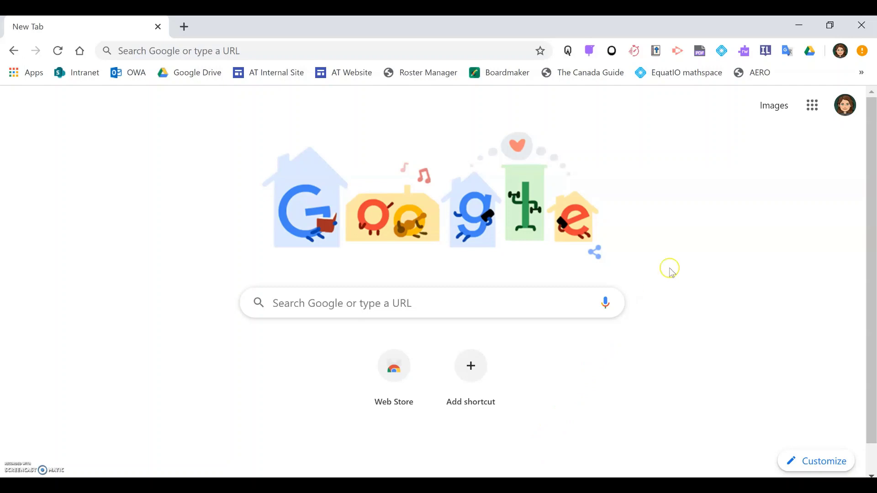
Step: Open Google Classroom from the Google apps grid on the New Tab page
left_click(813, 108)
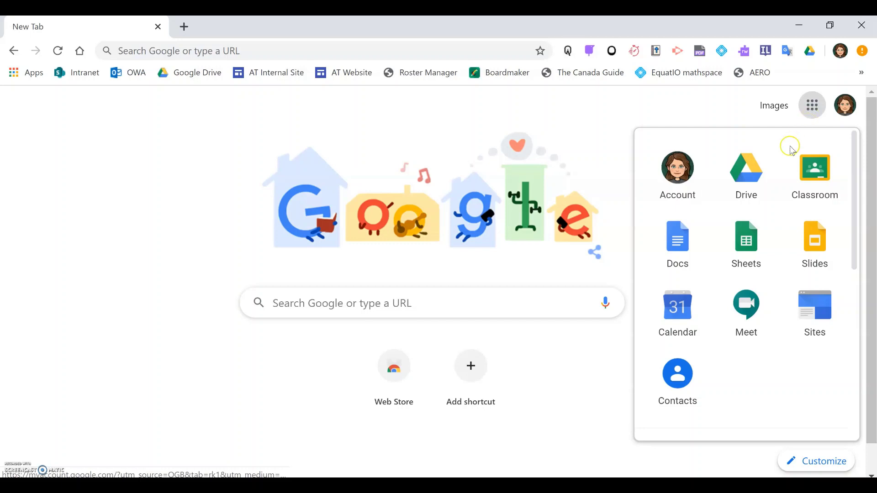
left_click(753, 182)
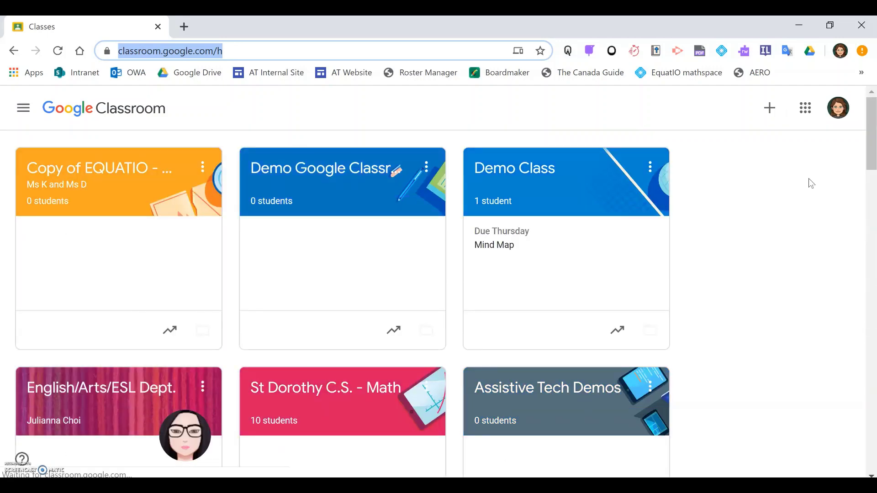
Step: Switch to the TCDSB profile's window, then switch back to the school profile
left_click(832, 124)
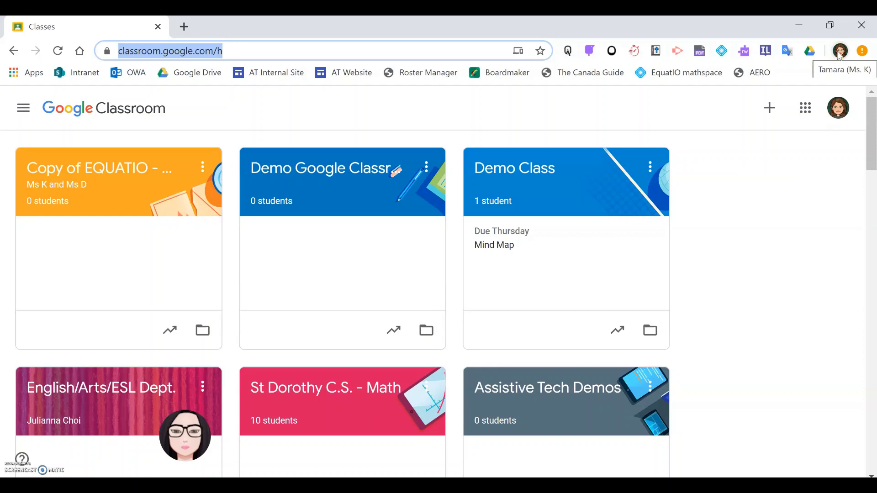
left_click(840, 51)
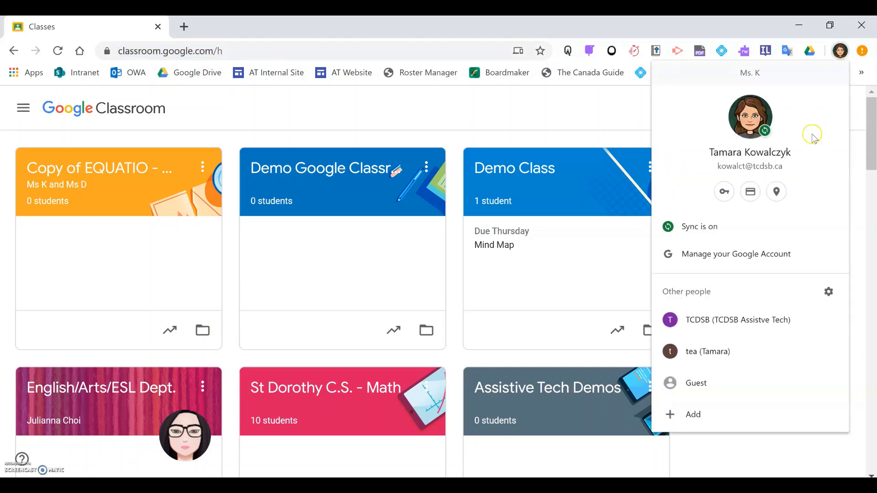
left_click(770, 309)
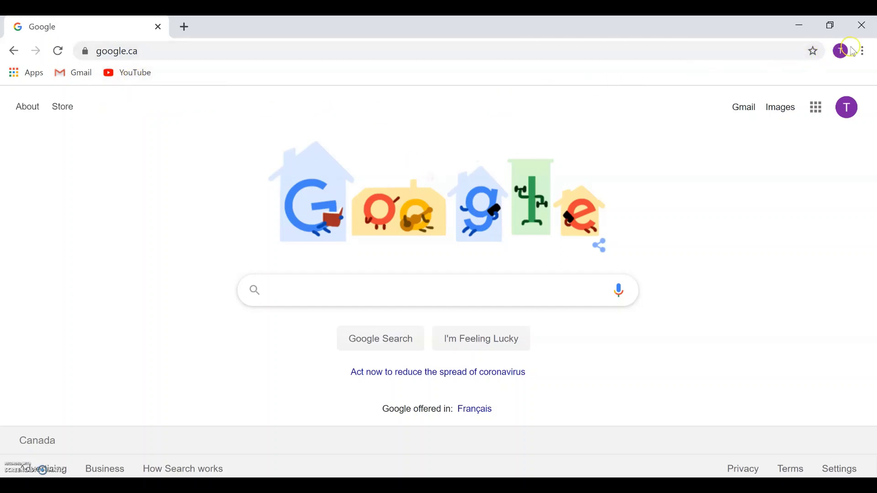
left_click(843, 52)
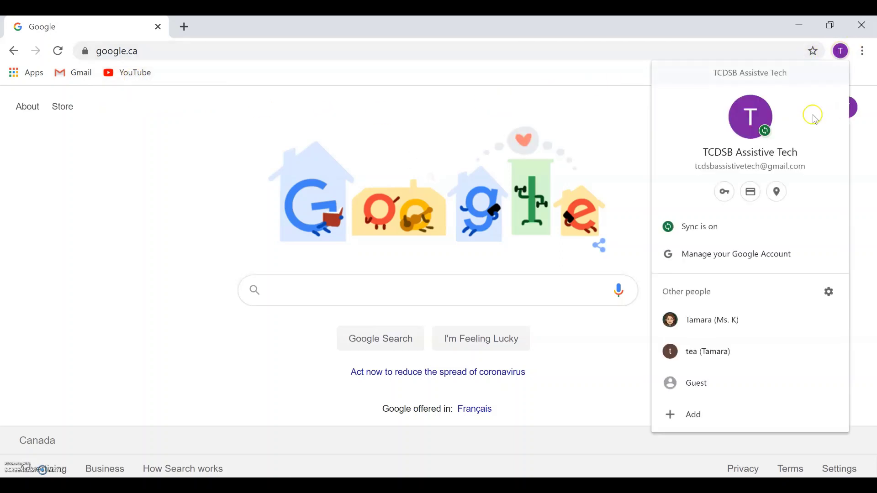
left_click(753, 321)
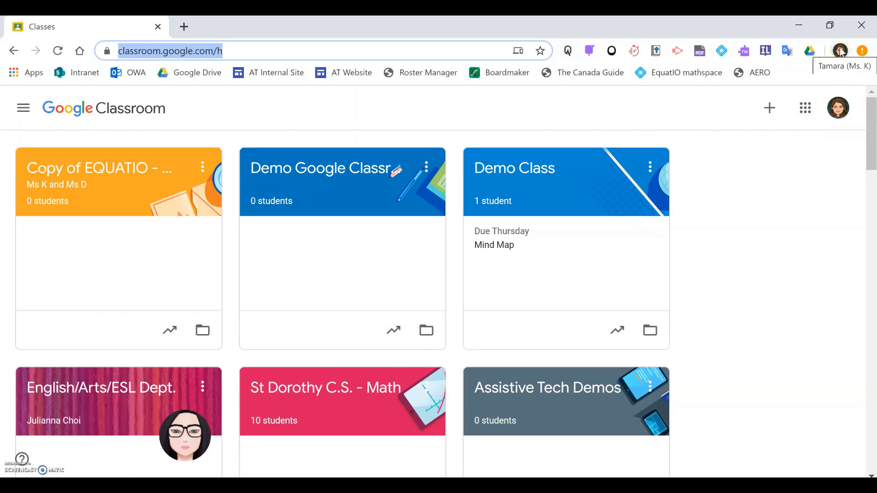
Step: Open Manage people from the Chrome profile menu
left_click(842, 51)
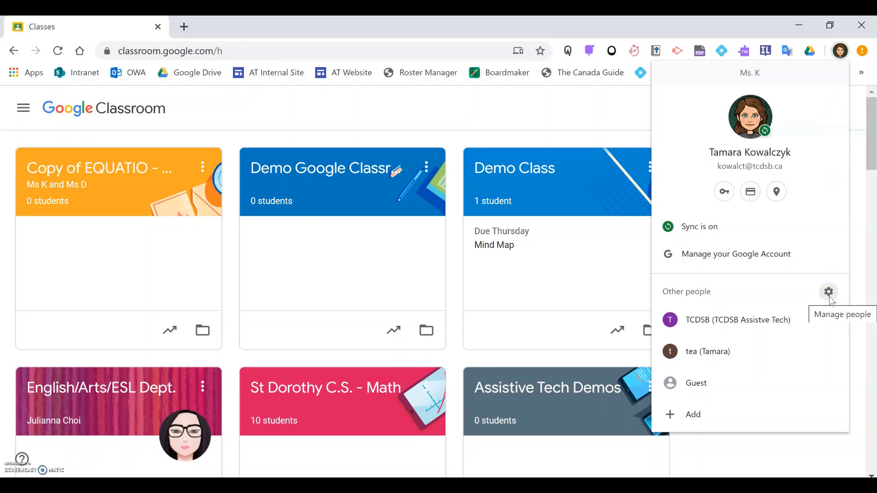
left_click(829, 295)
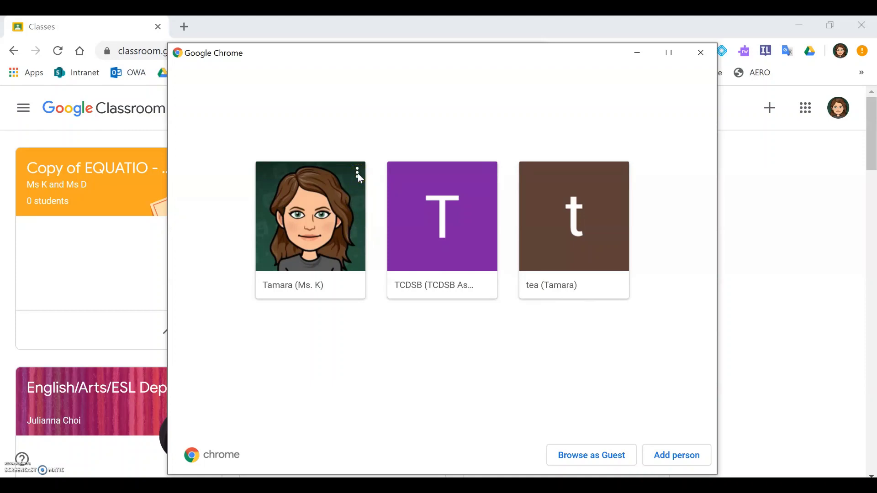
Step: Remove the school account's profile from the profile picker, confirming deletion of its browsing data
left_click(358, 174)
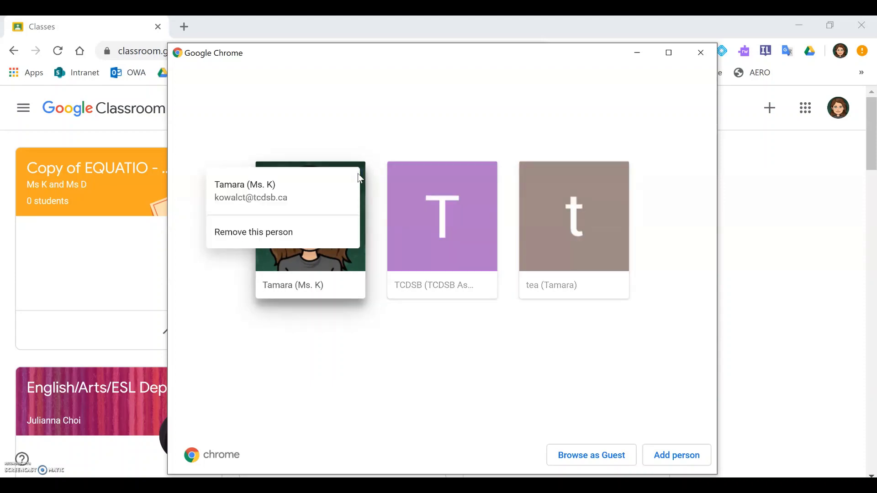
left_click(313, 234)
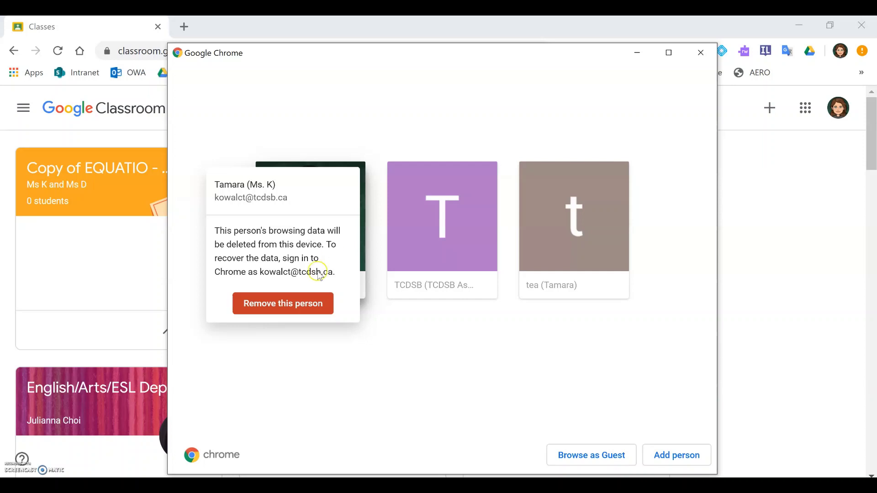
left_click(294, 304)
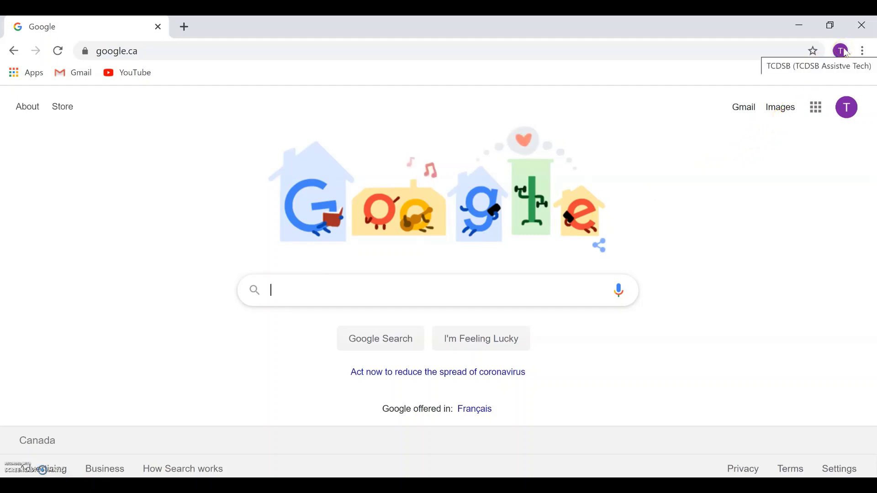
left_click(847, 51)
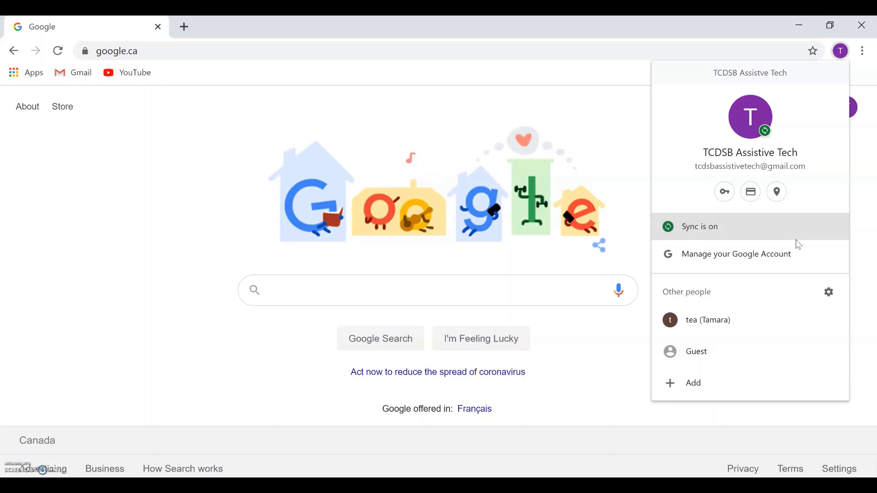
left_click(629, 130)
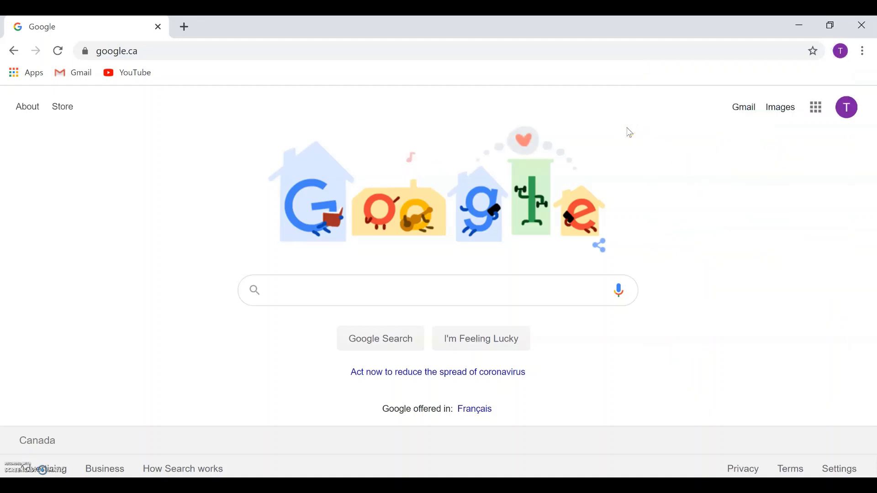